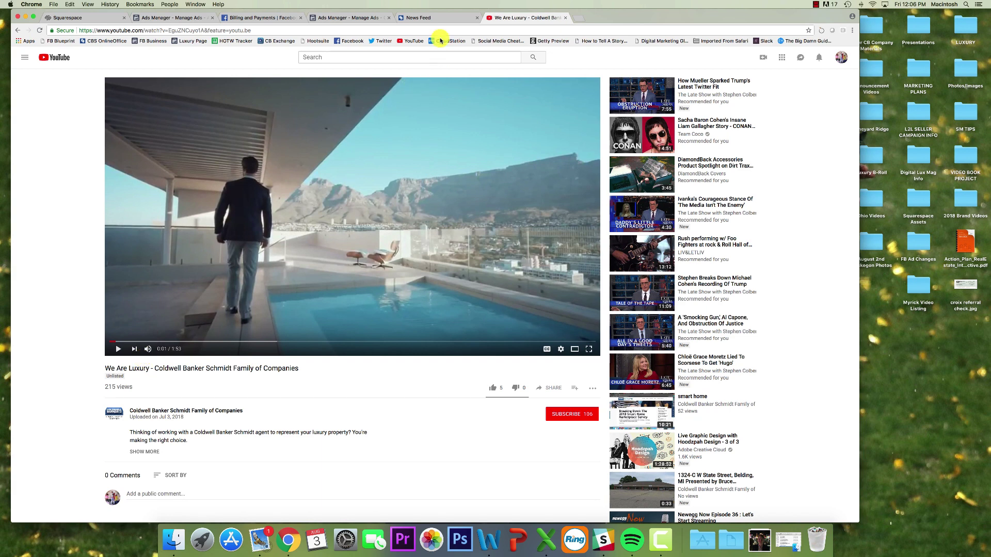
Switch to the News Feed page and open the Webmail inbox in a new tab
left_click(436, 19)
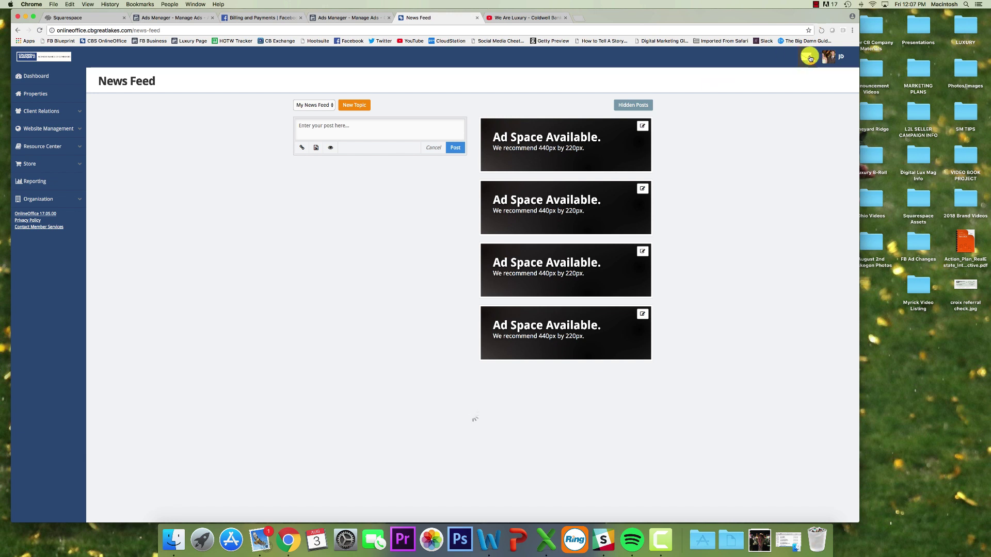
left_click(810, 58)
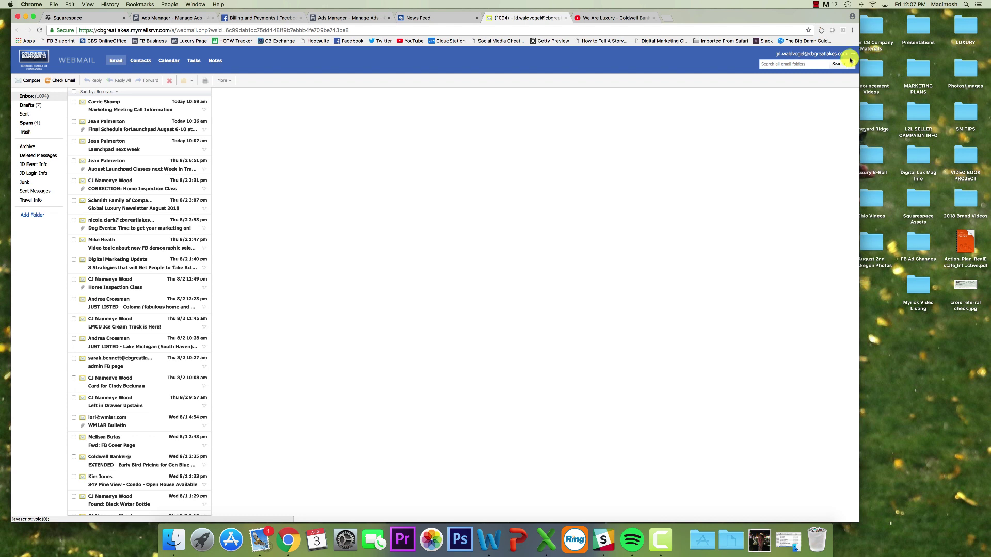
Open Webmail Settings from the account menu and move the dialog higher
left_click(854, 55)
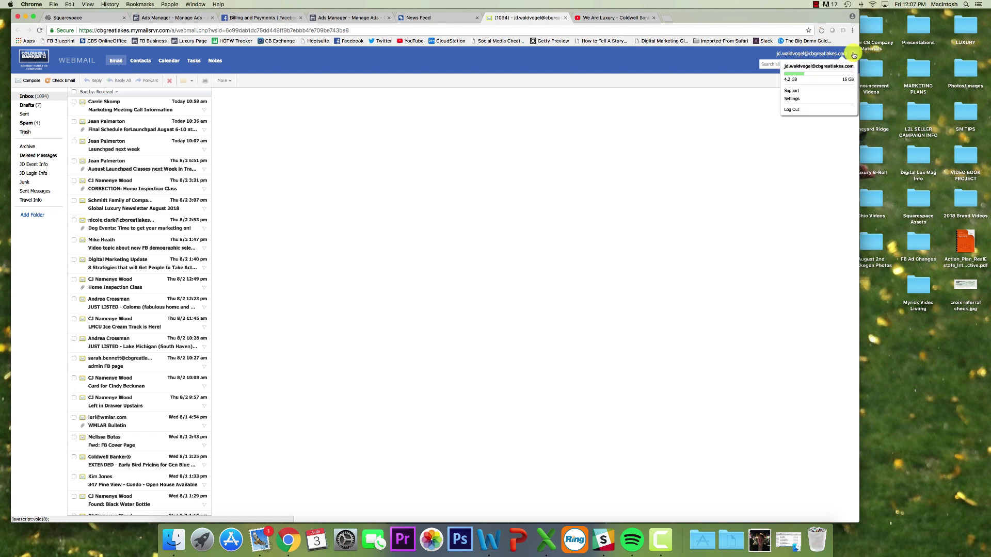
left_click(796, 100)
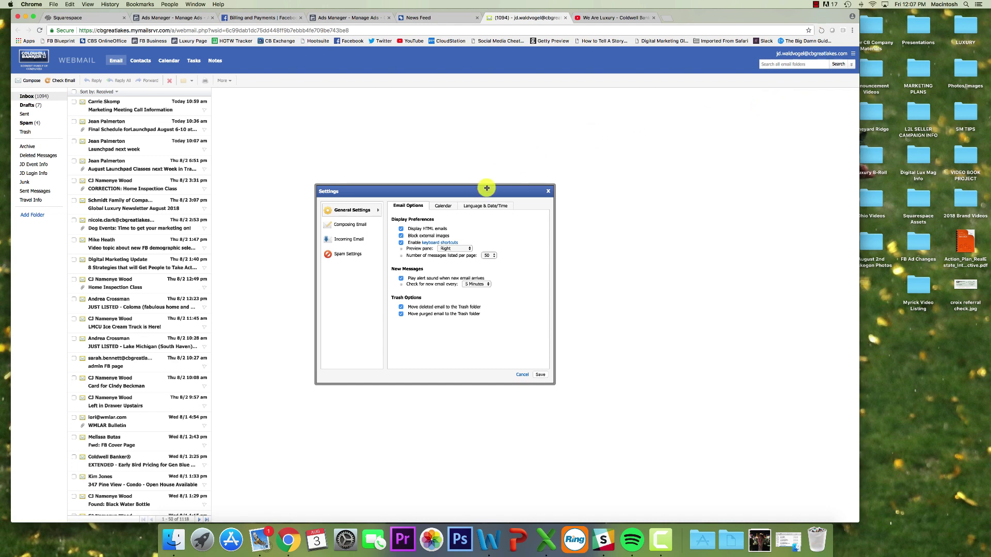
left_click_drag(487, 190, 487, 121)
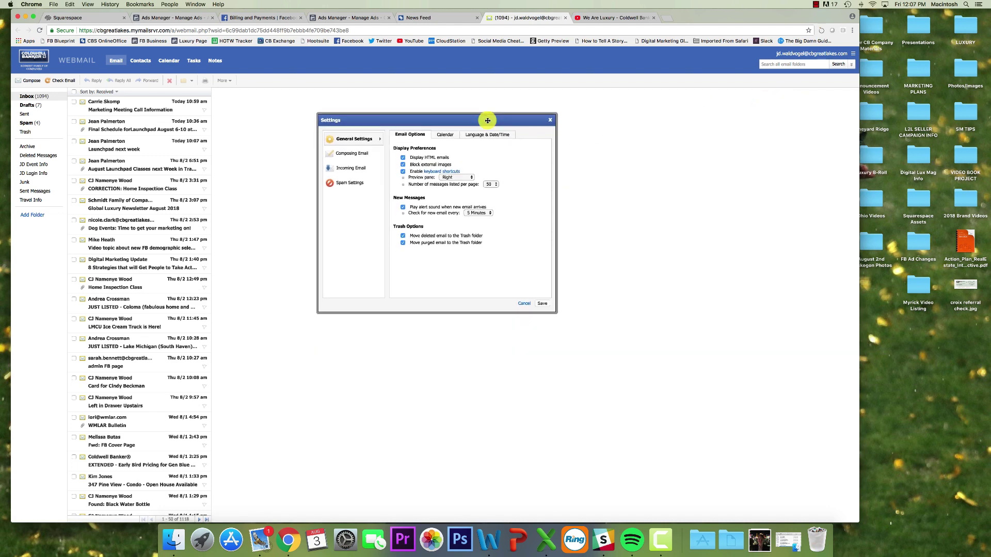
Go to Composing Email signatures, cancel adding a new one, and select JD Signature
left_click(358, 155)
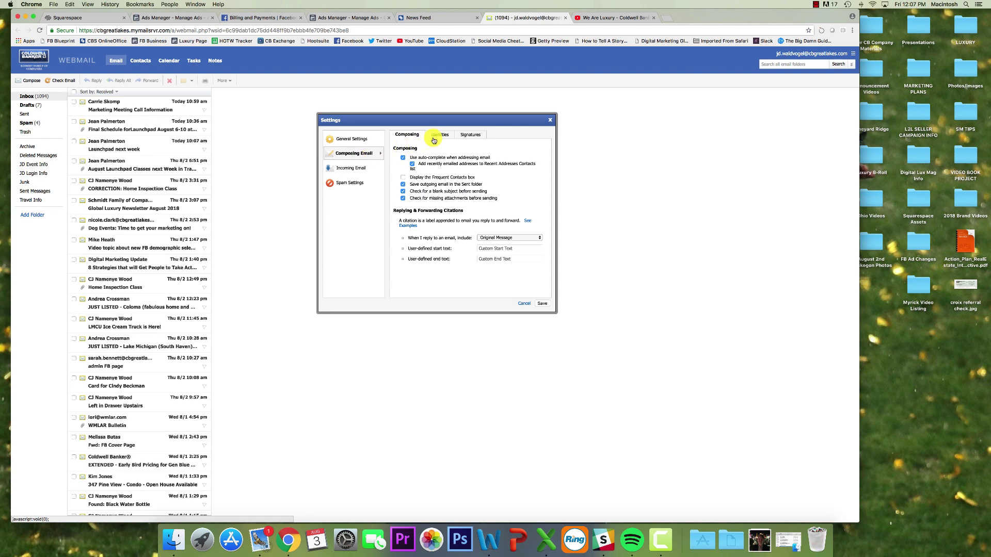
left_click(482, 137)
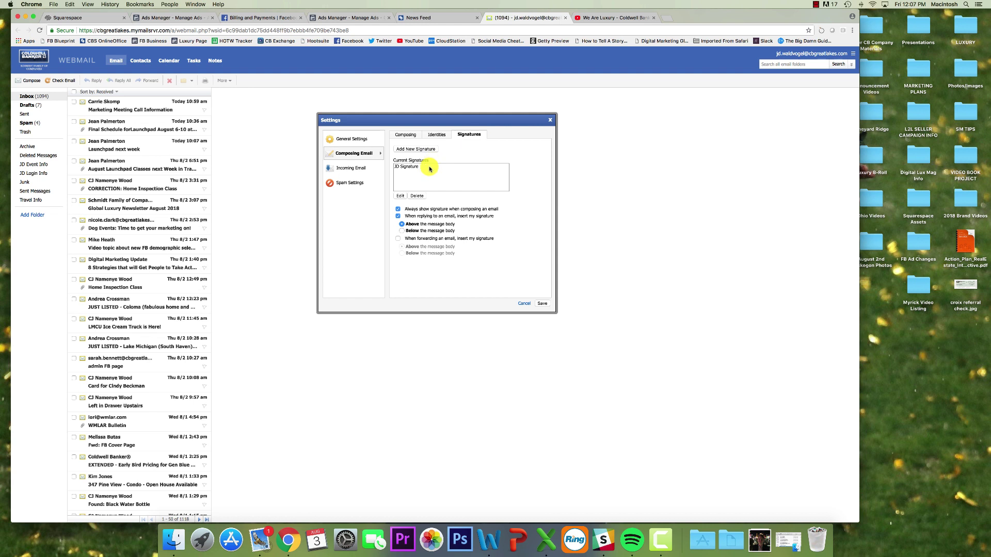
left_click(421, 149)
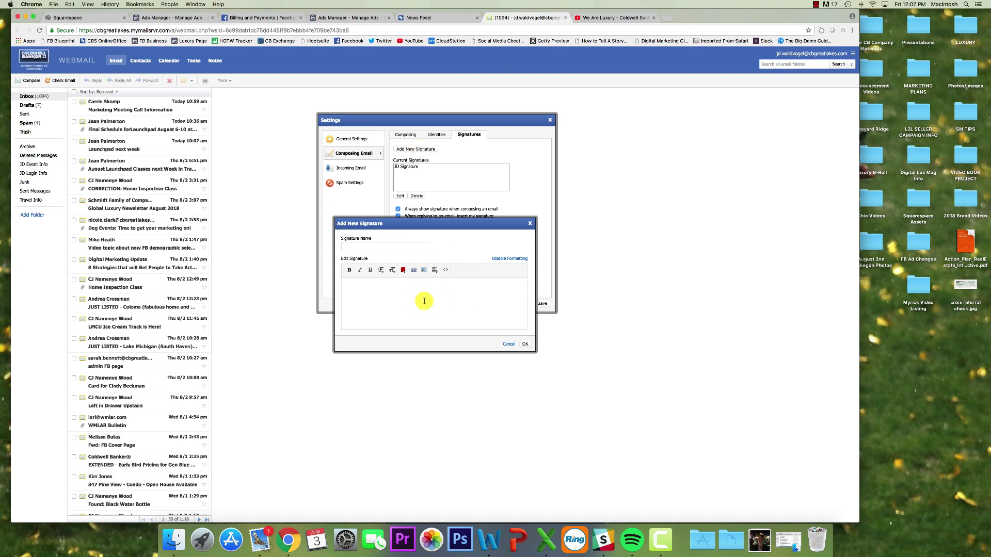
left_click(509, 344)
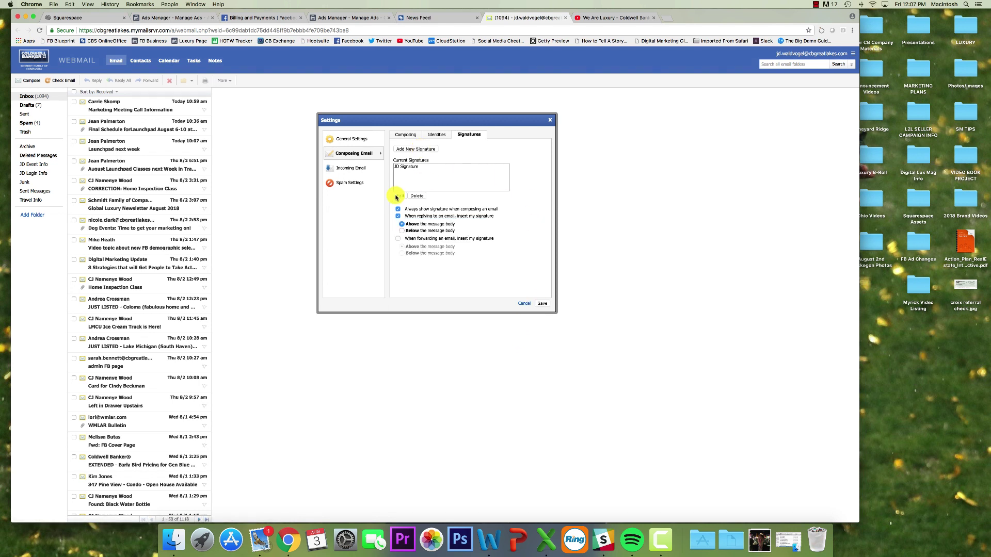
left_click(405, 167)
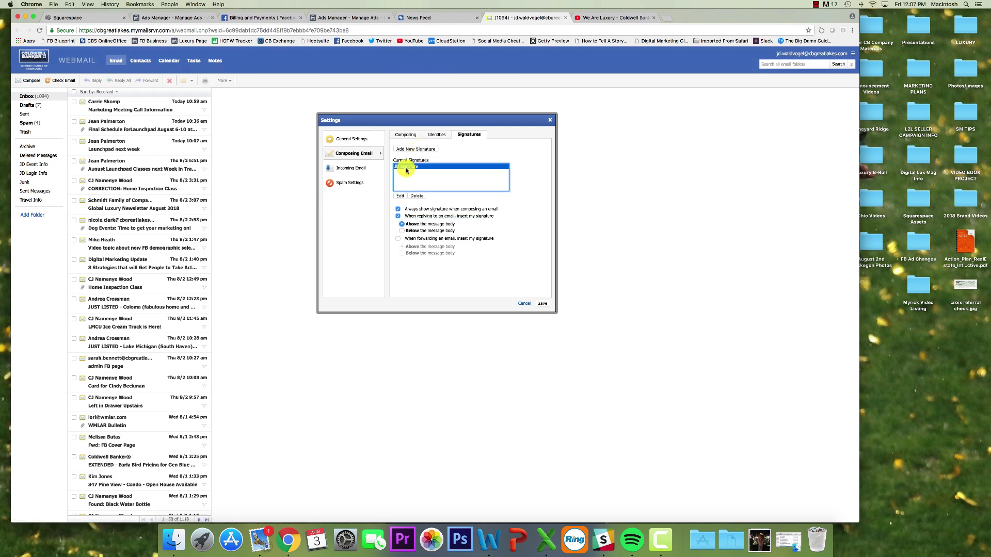
Edit JD Signature, adding 'CLICK HERE to watch out Luxury Listing Video' below the logo
left_click(402, 196)
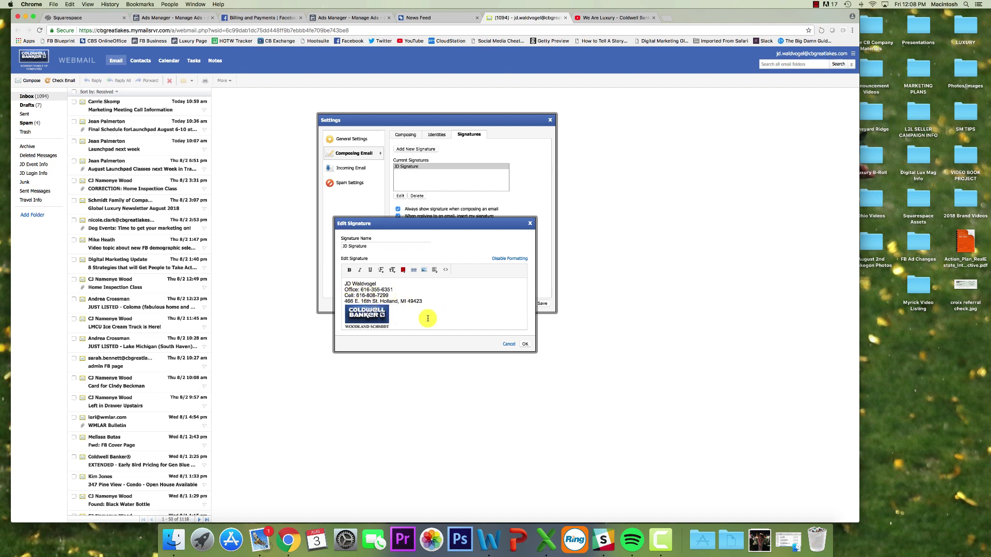
key("Return")
key("Return")
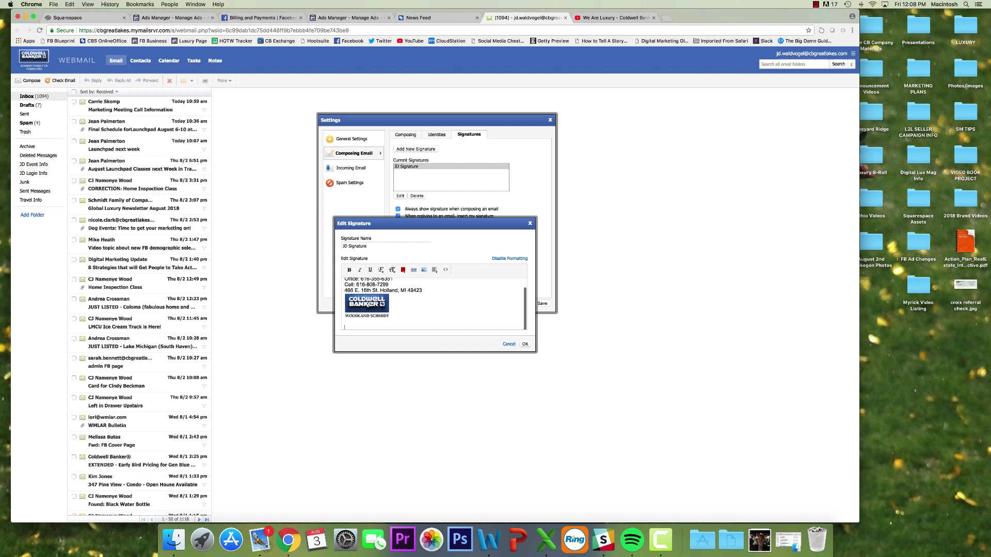
type("CLICK HERE to watch out")
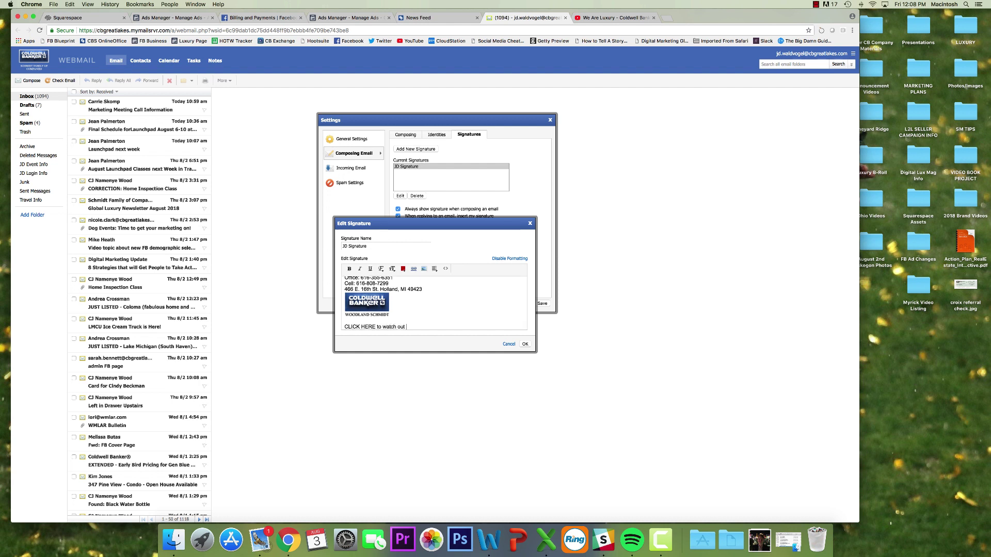
type(" Luxury Listing Video")
Copy the We Are Luxury YouTube video's short share link, then return to webmail
left_click(611, 19)
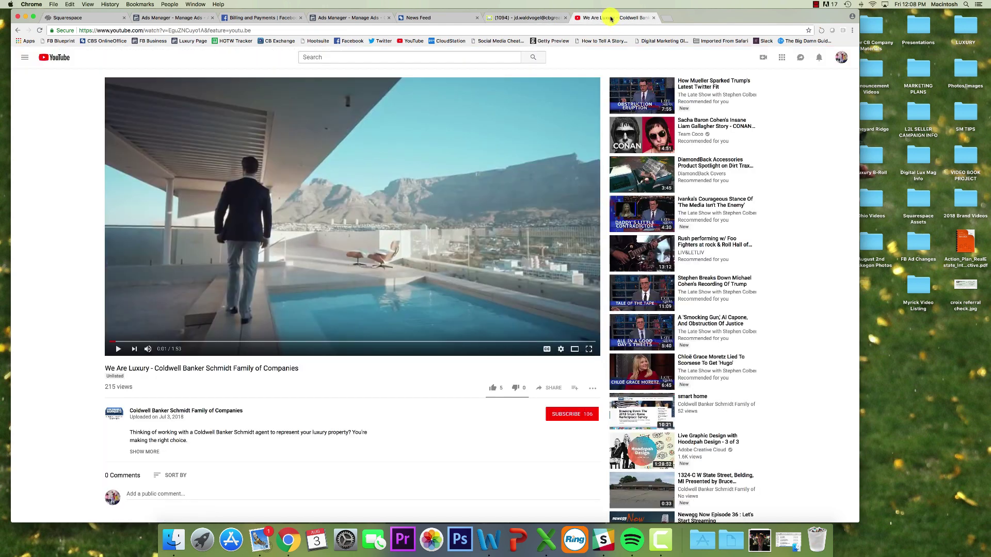
left_click(551, 390)
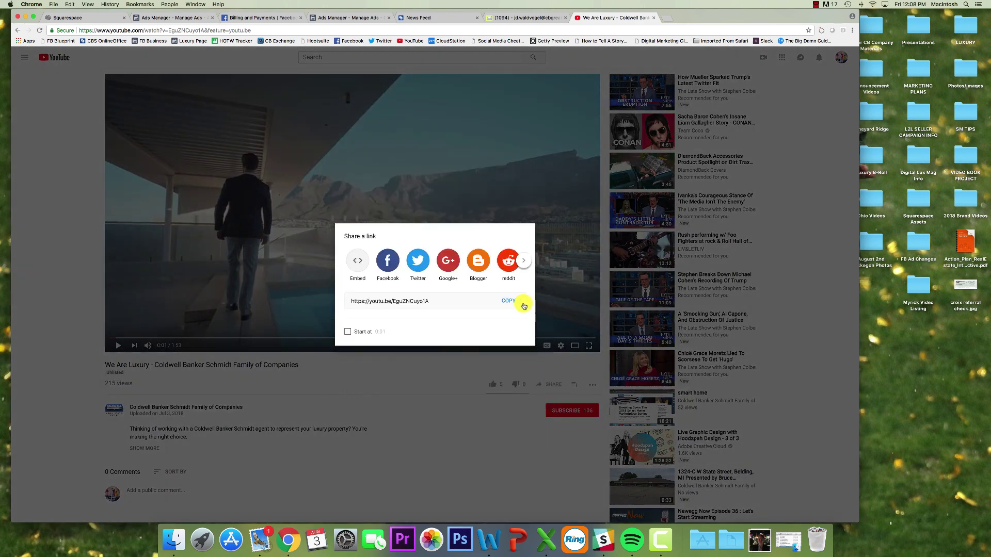
left_click(511, 303)
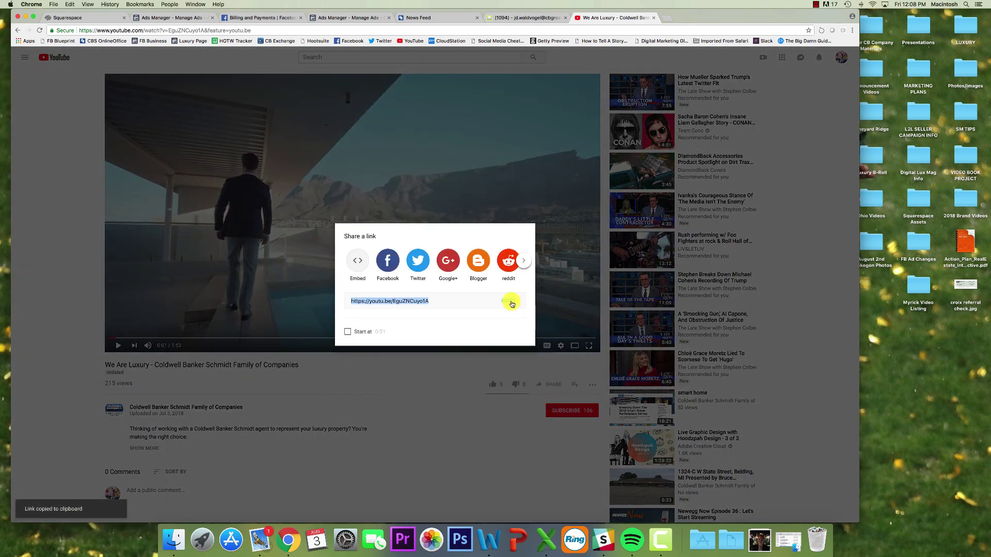
left_click(508, 20)
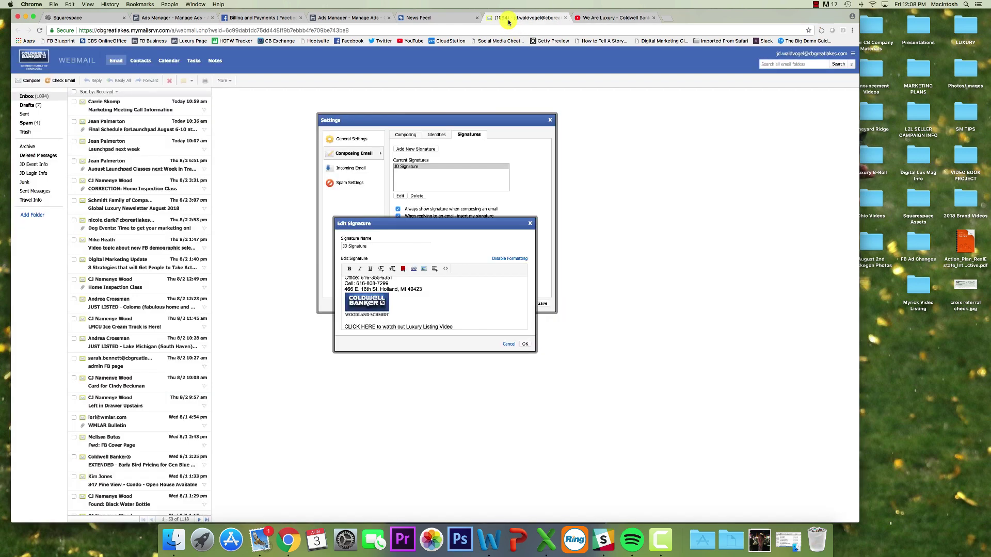
Append '!' after Video and select the whole CLICK HERE line
type("!")
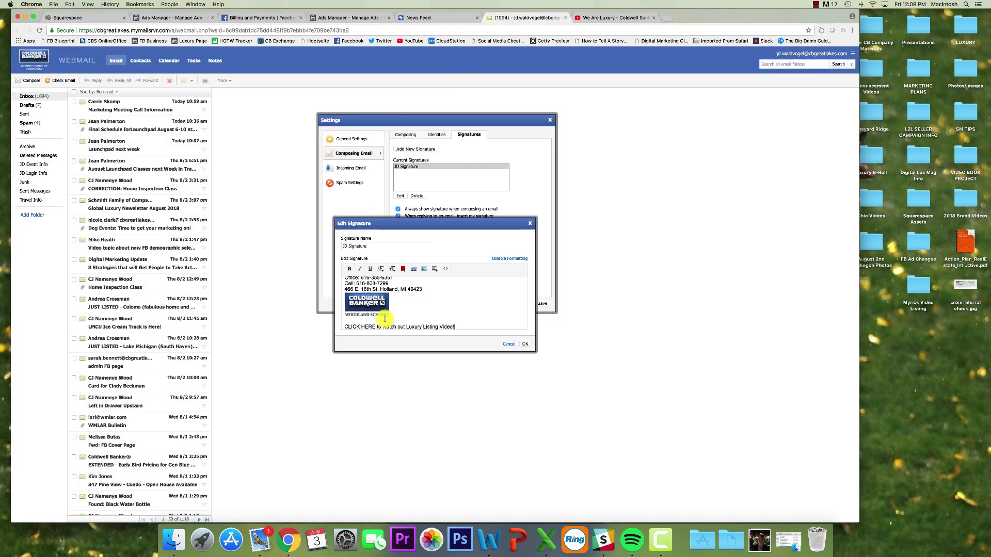
left_click_drag(376, 328, 346, 329)
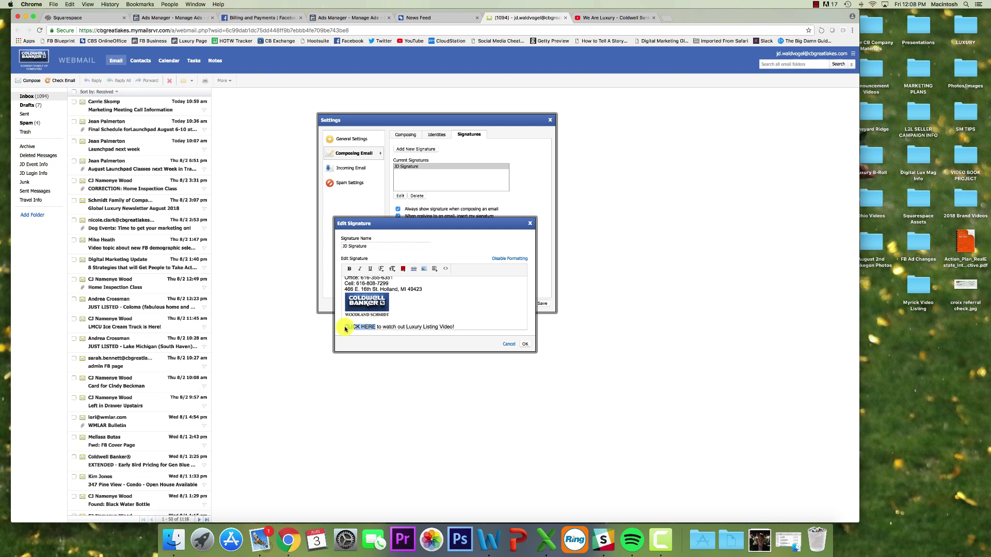
left_click(344, 329)
left_click_drag(345, 328, 469, 313)
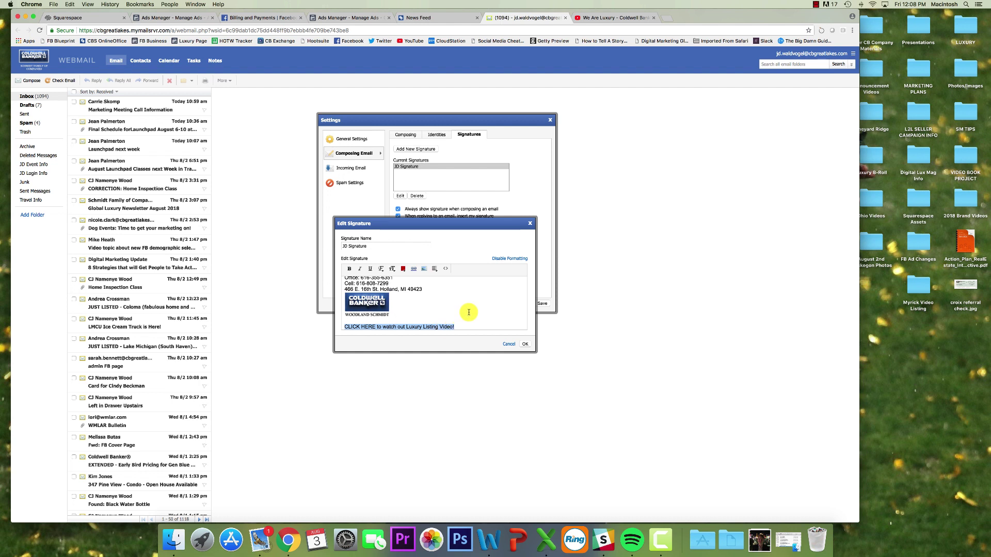
left_click(415, 273)
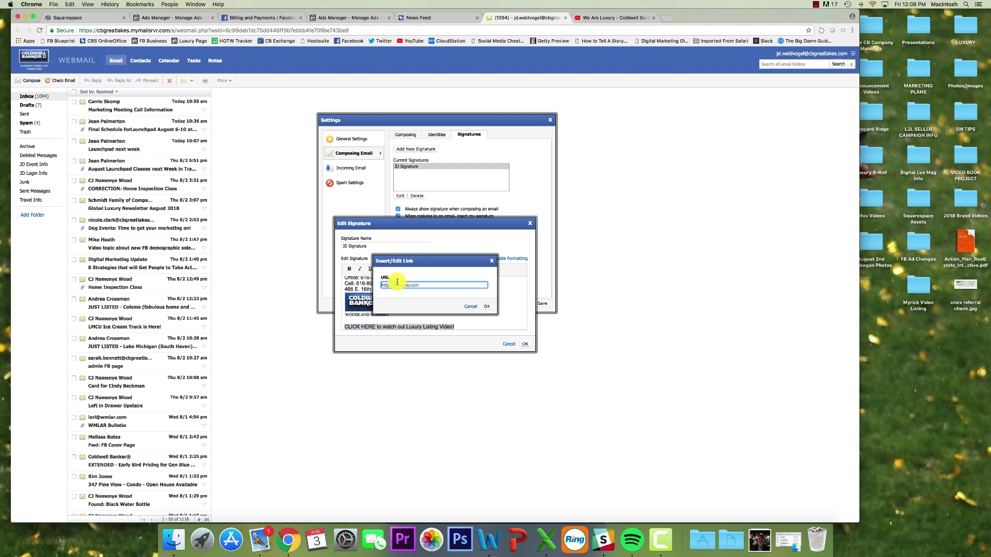
right_click(394, 285)
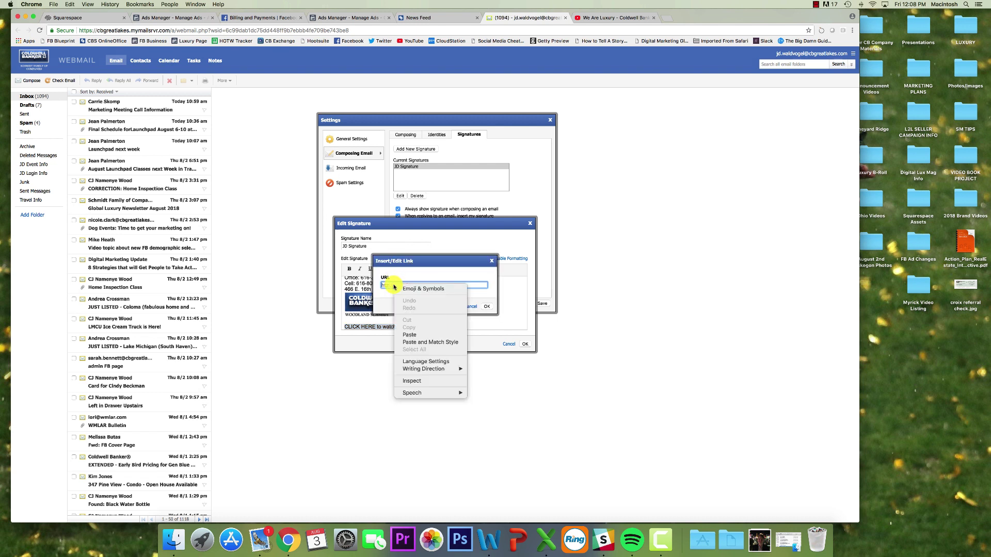
left_click(415, 334)
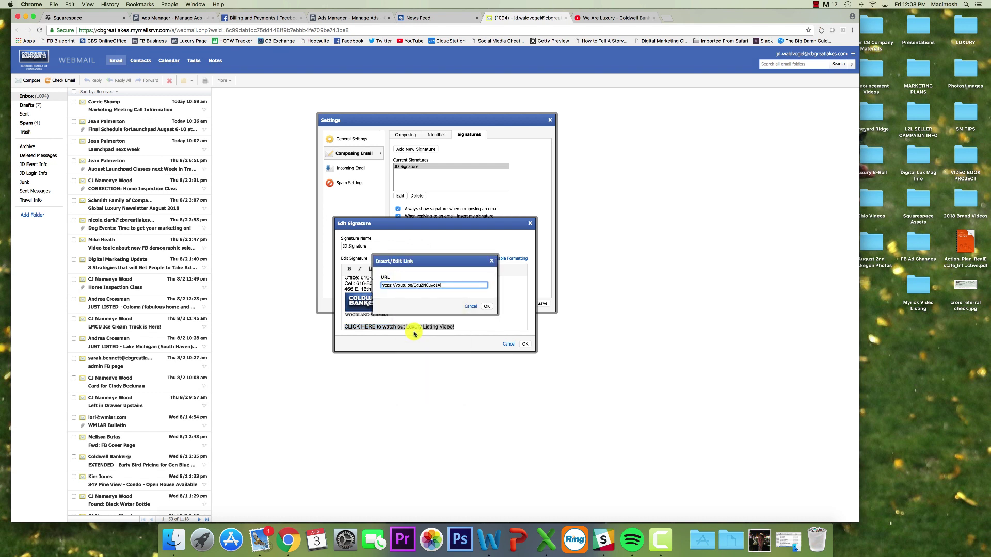
left_click(478, 295)
left_click(488, 308)
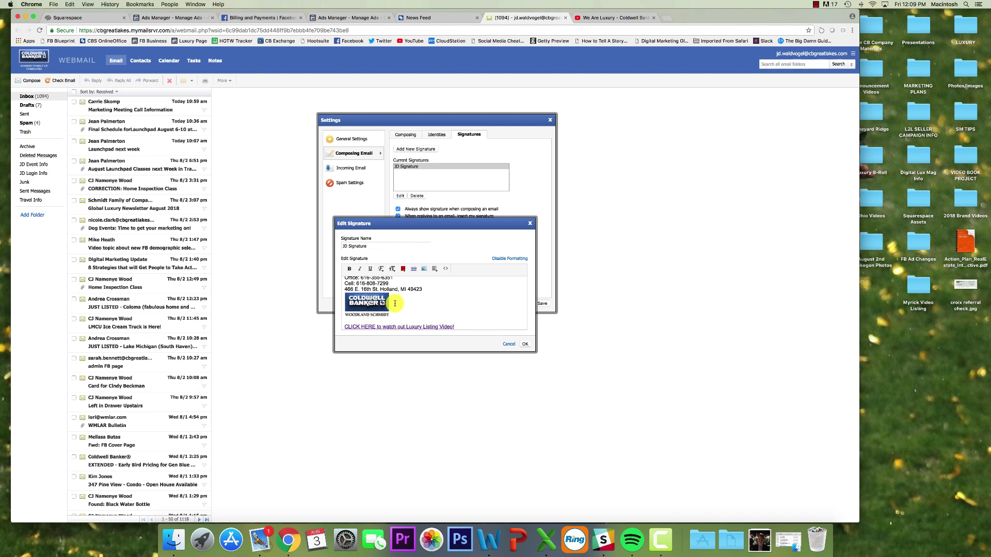
Insert LuxJuly.jpg from Downloads on a new line below the video link
left_click(469, 326)
key("Return")
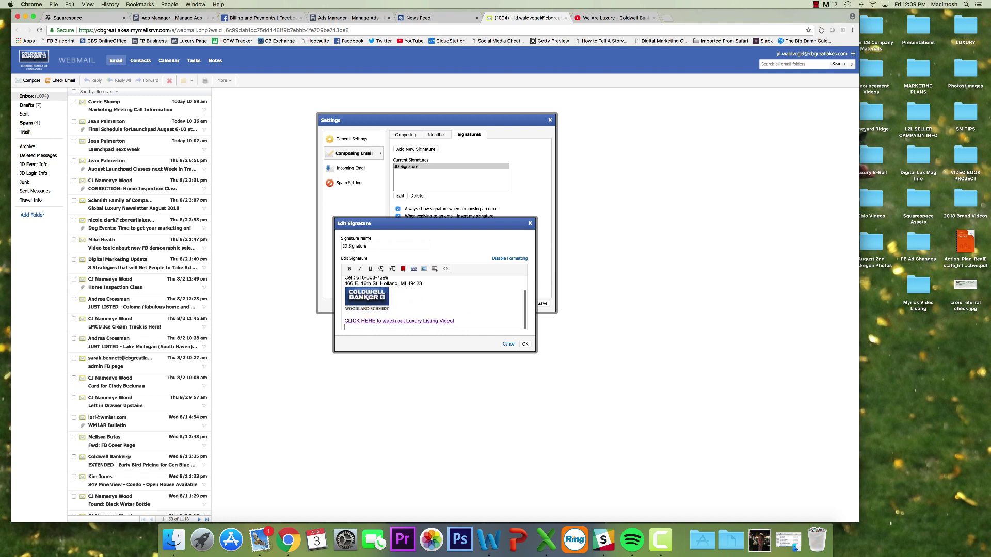
left_click(425, 270)
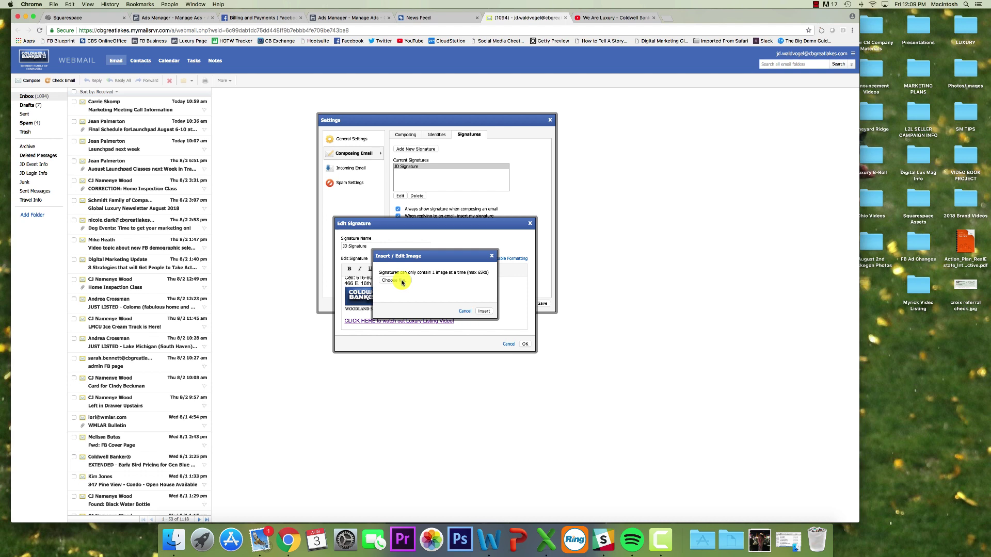
left_click(401, 281)
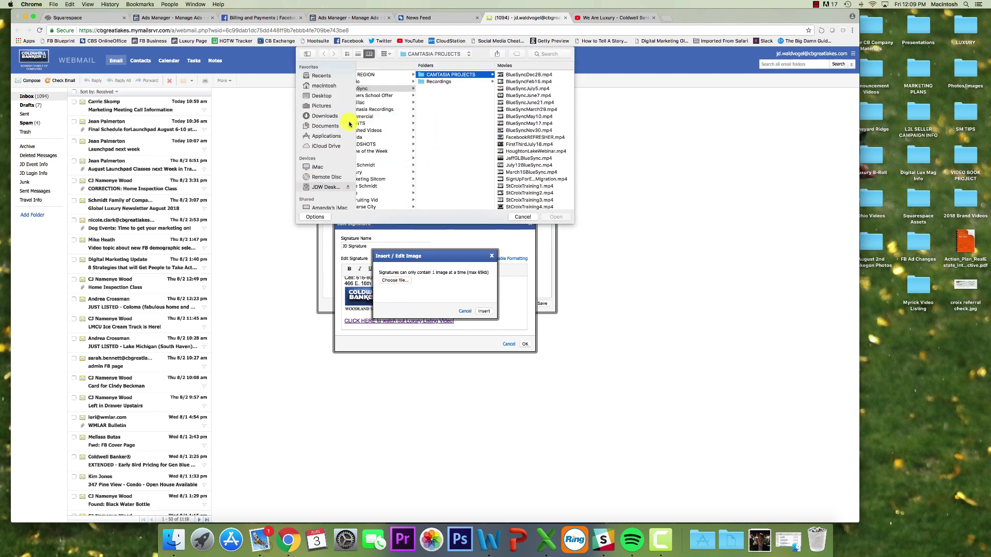
left_click(331, 115)
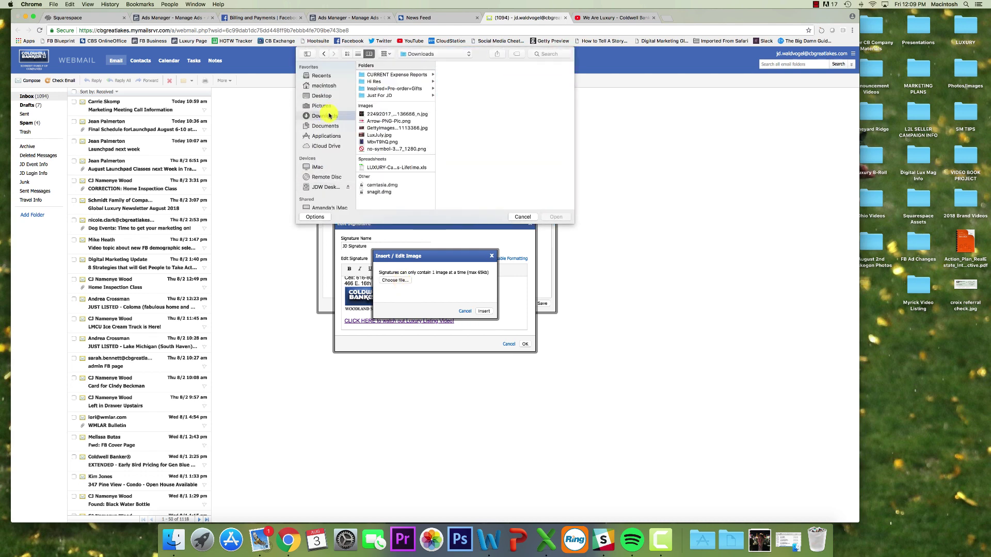
left_click(374, 114)
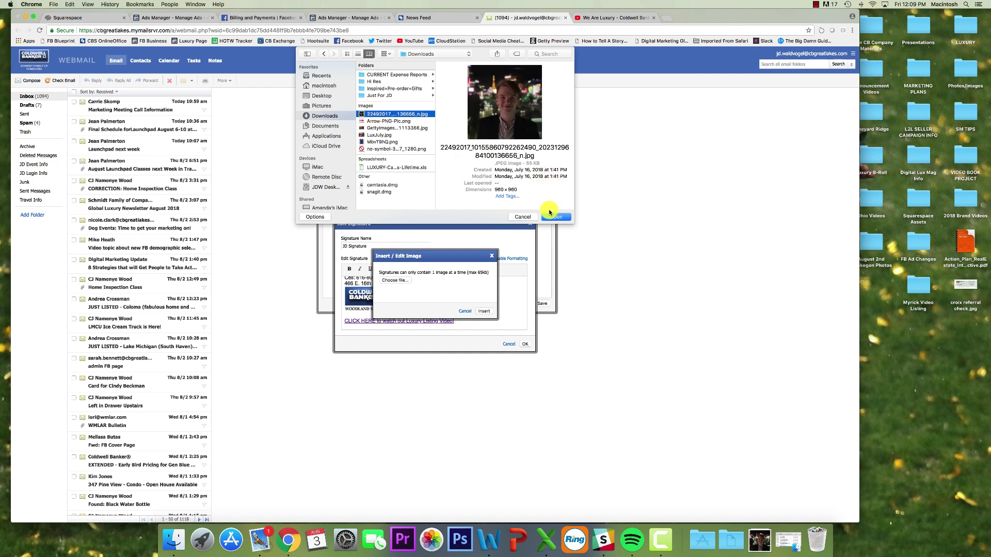
left_click(395, 136)
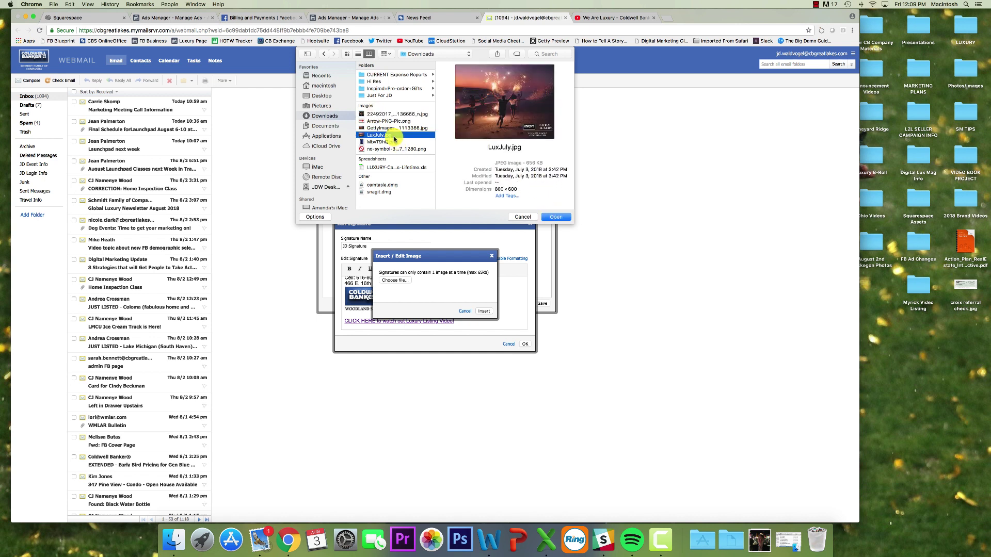
left_click(550, 220)
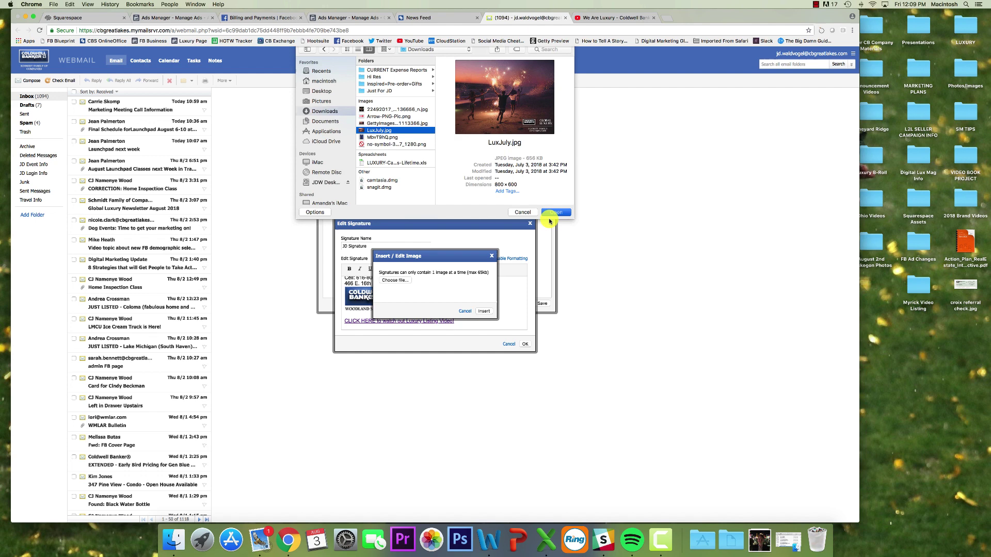
left_click(483, 311)
Select the fireworks image and drag its corner handle inward to make it much smaller
scroll(477, 310, "down", 2)
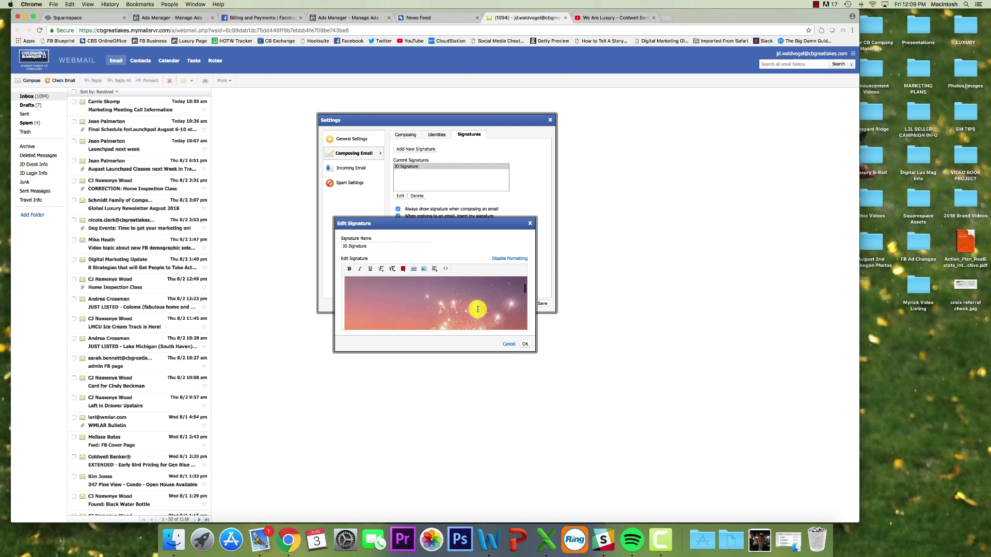
right_click(478, 310)
left_click(407, 297)
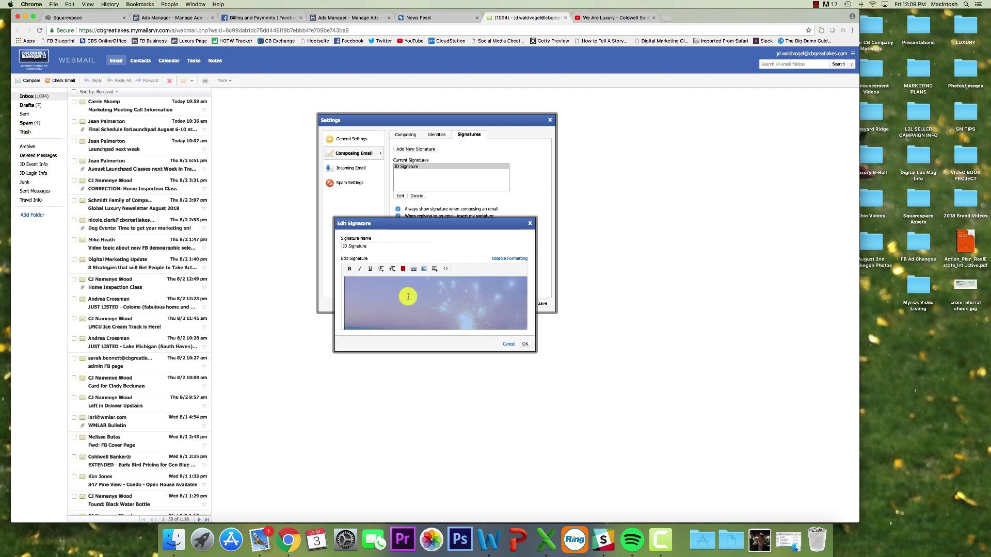
scroll(370, 299, "left", 2)
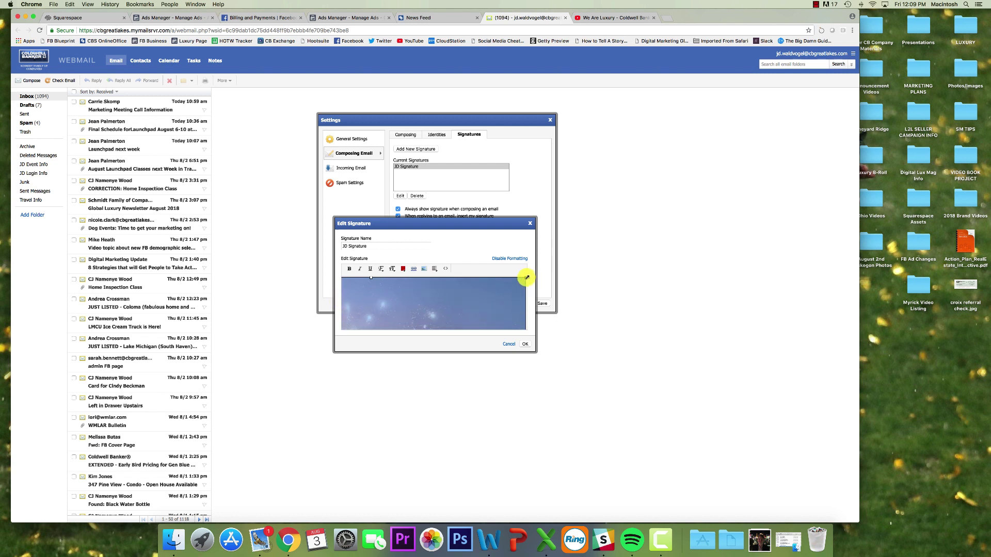
mouse_move(526, 278)
left_mouse_down()
mouse_move(538, 301)
mouse_move(416, 323)
mouse_move(420, 305)
left_mouse_up()
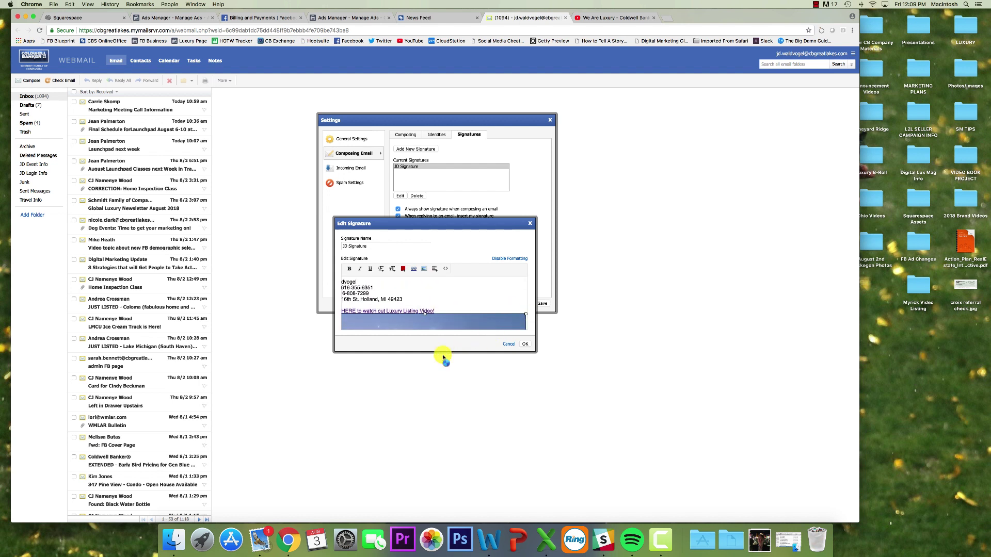
scroll(447, 299, "down", 2)
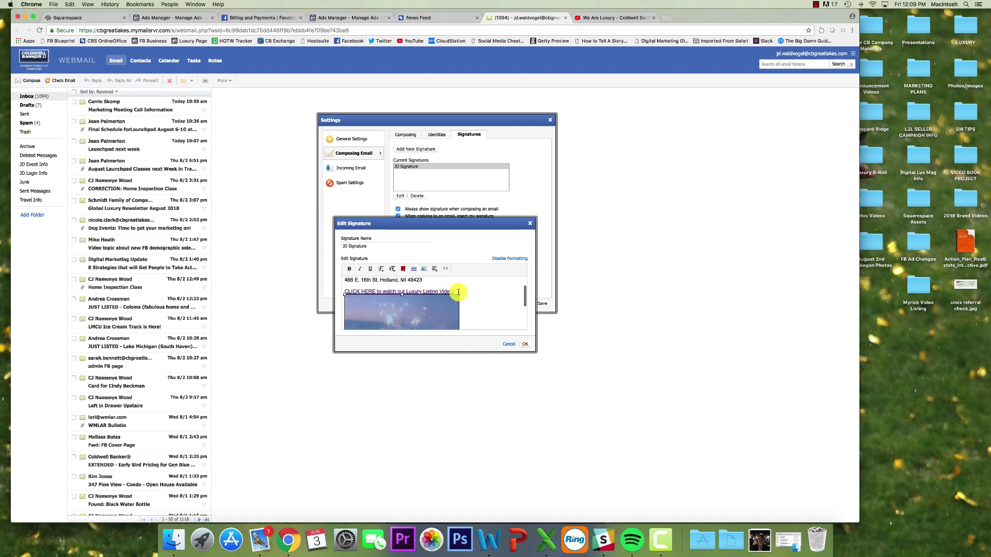
scroll(481, 303, "down", 2)
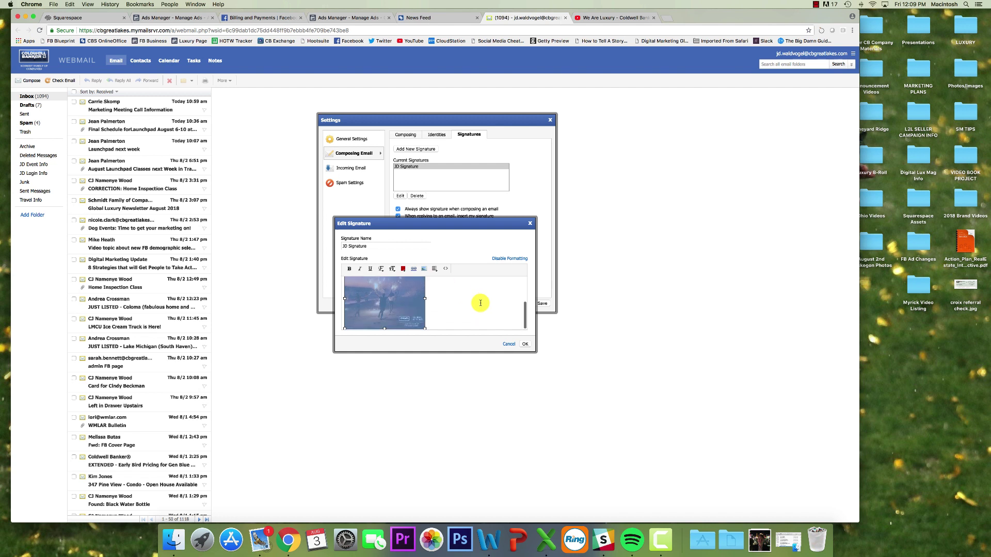
scroll(444, 319, "up", 1)
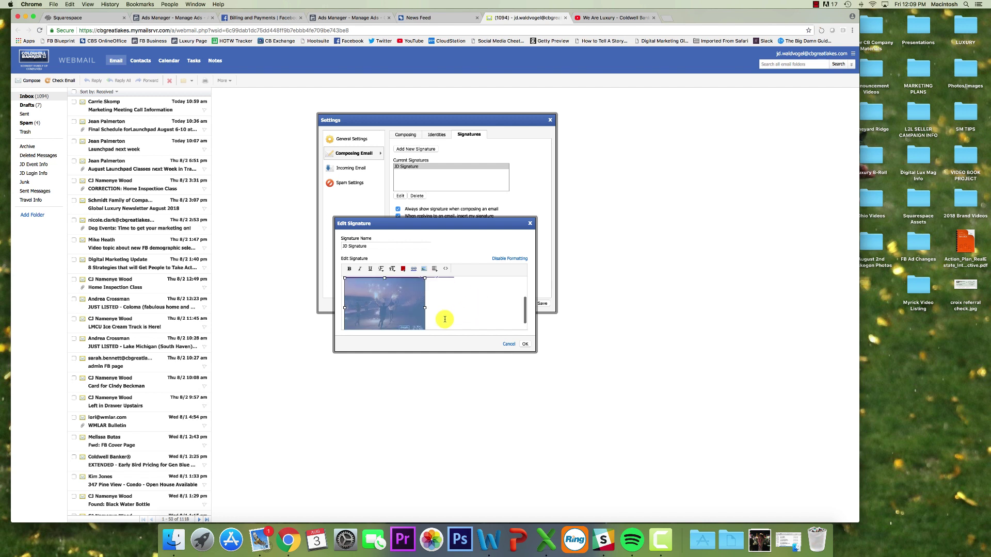
Link the small fireworks image to the pasted video URL, then deselect it and review
left_click(417, 270)
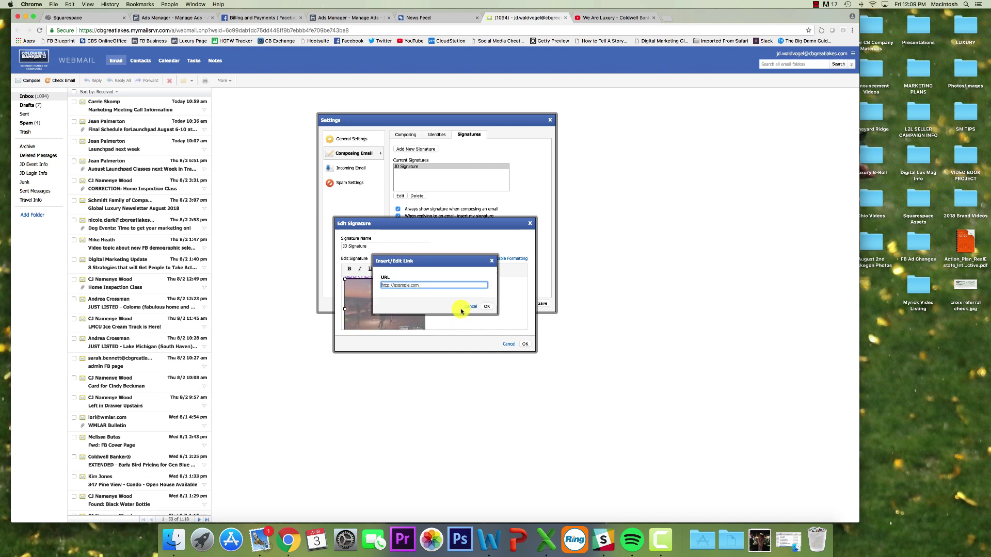
key("super+v")
left_click(487, 306)
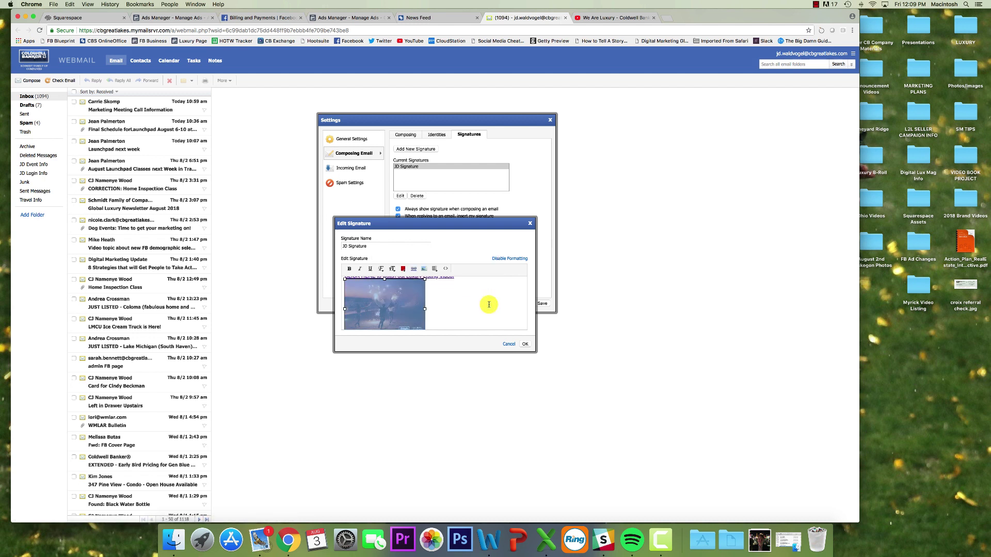
left_click(436, 306)
scroll(437, 308, "up", 1)
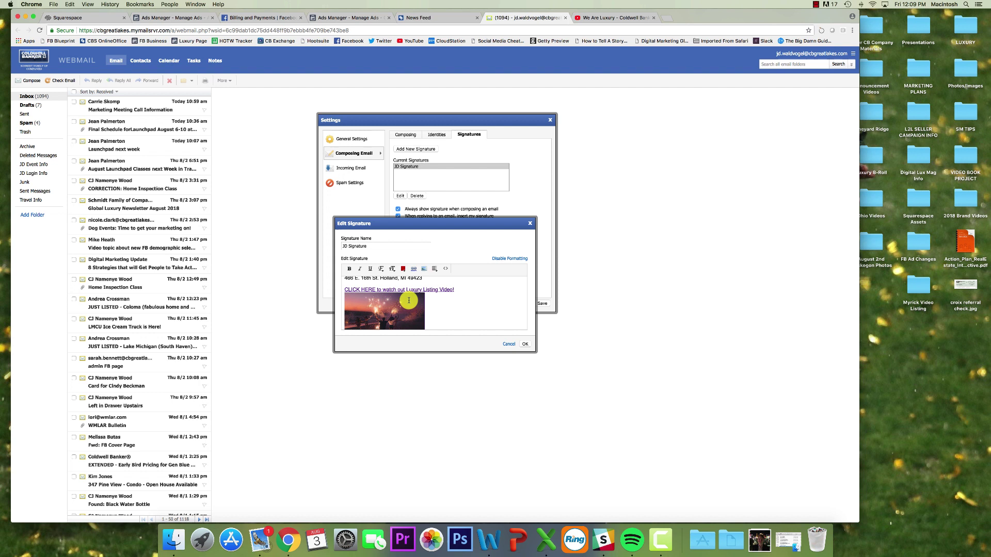
scroll(439, 304, "down", 2)
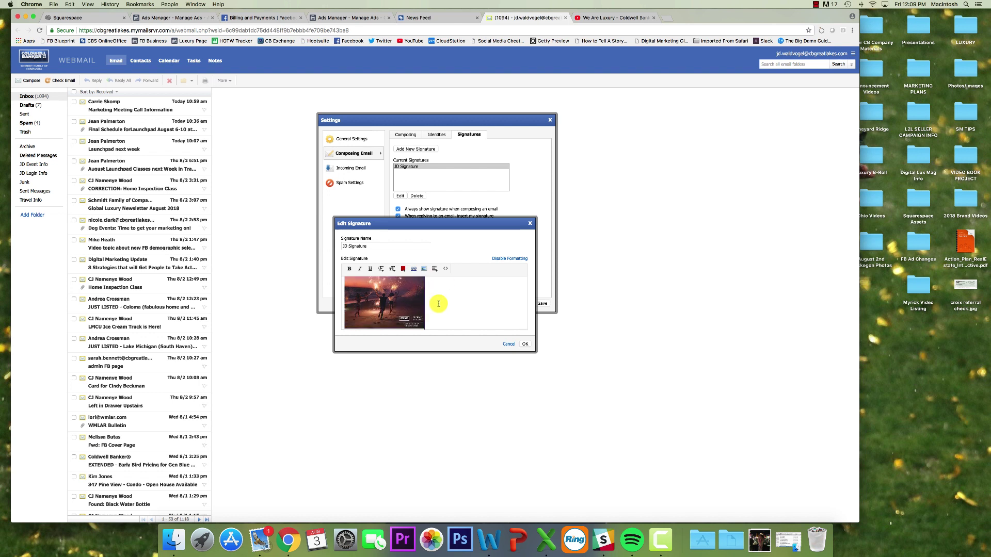
scroll(438, 304, "up", 1)
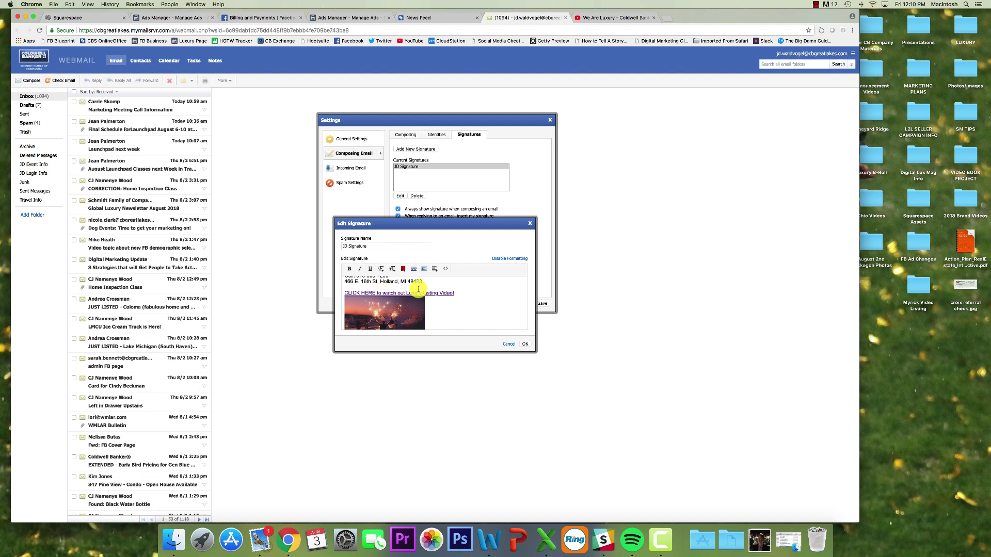
scroll(440, 299, "up", 1)
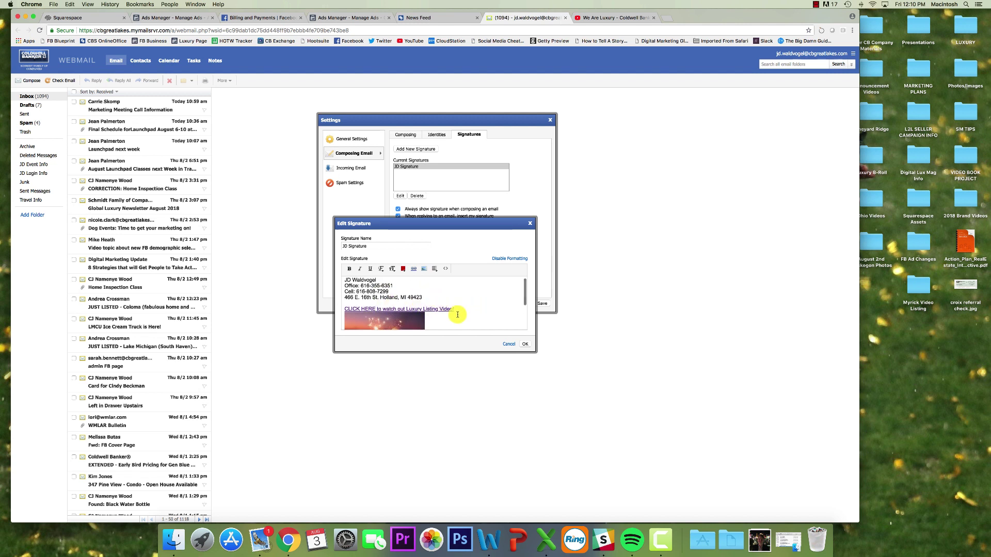
scroll(456, 315, "down", 3)
scroll(456, 318, "up", 3)
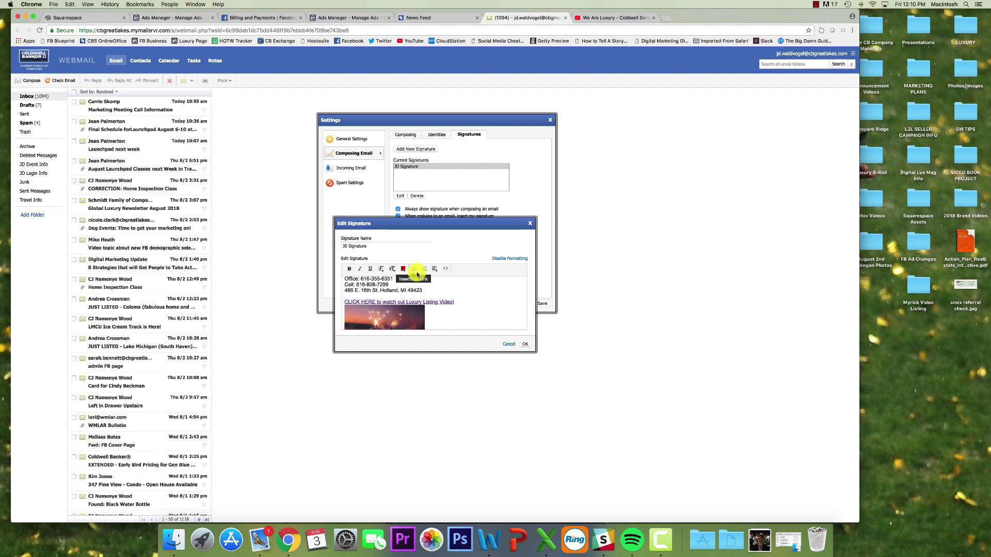
scroll(453, 299, "down", 3)
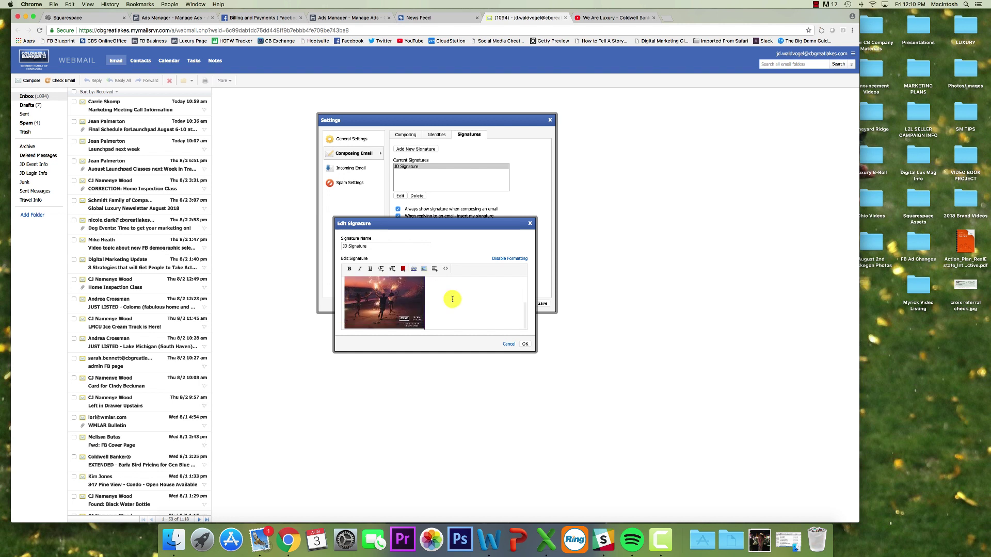
scroll(453, 300, "up", 3)
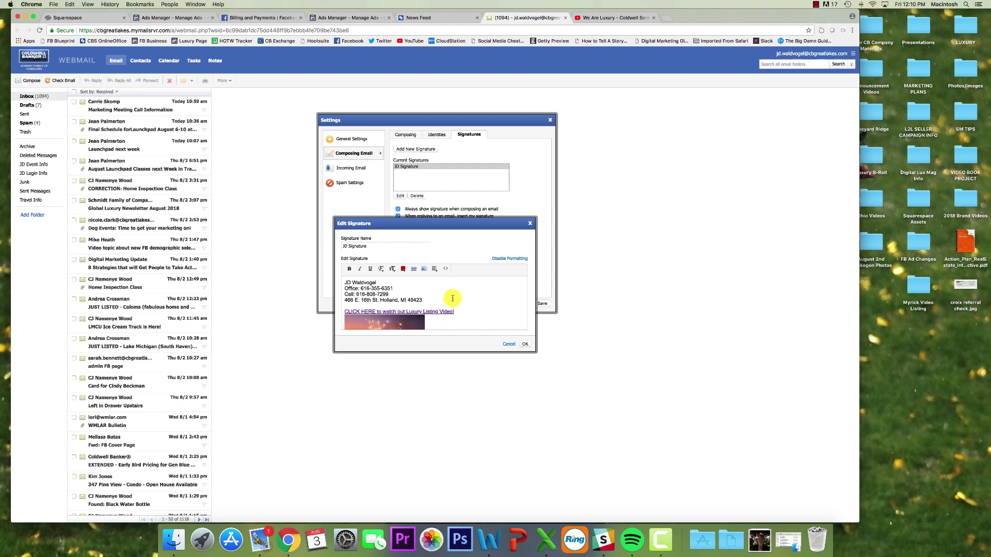
Load bit.ly/WeAreLuxury in a new tab to reach the We Are Luxury video
left_click(668, 18)
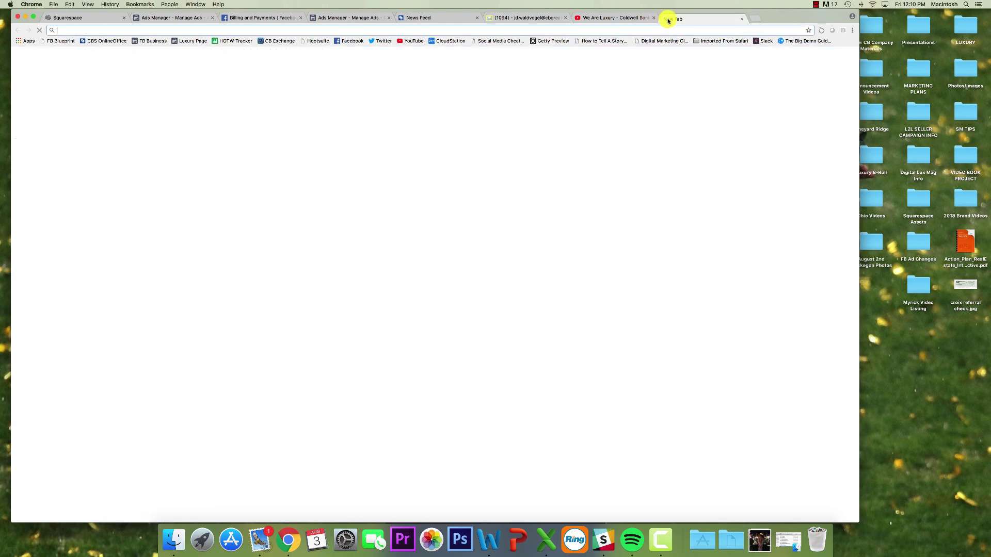
type("bit")
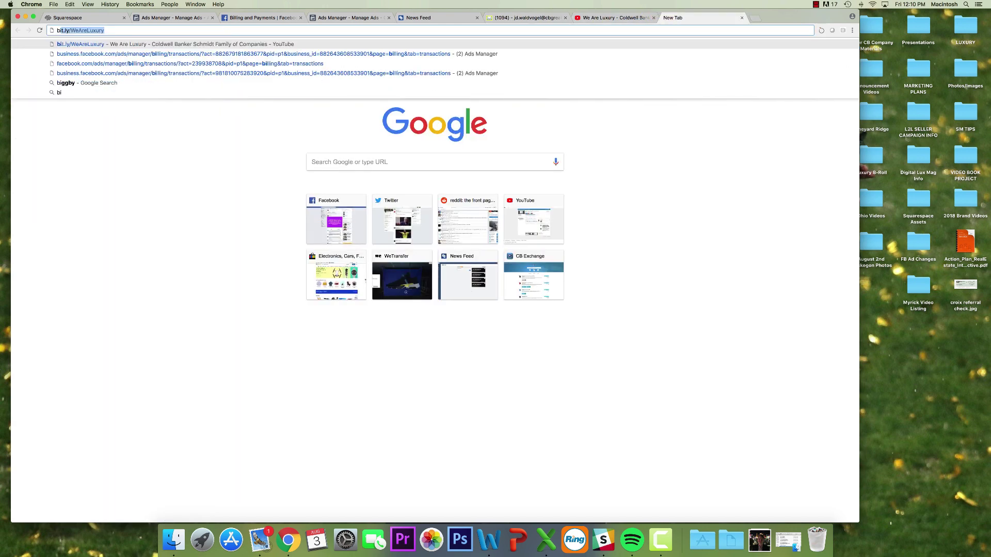
type(".ly")
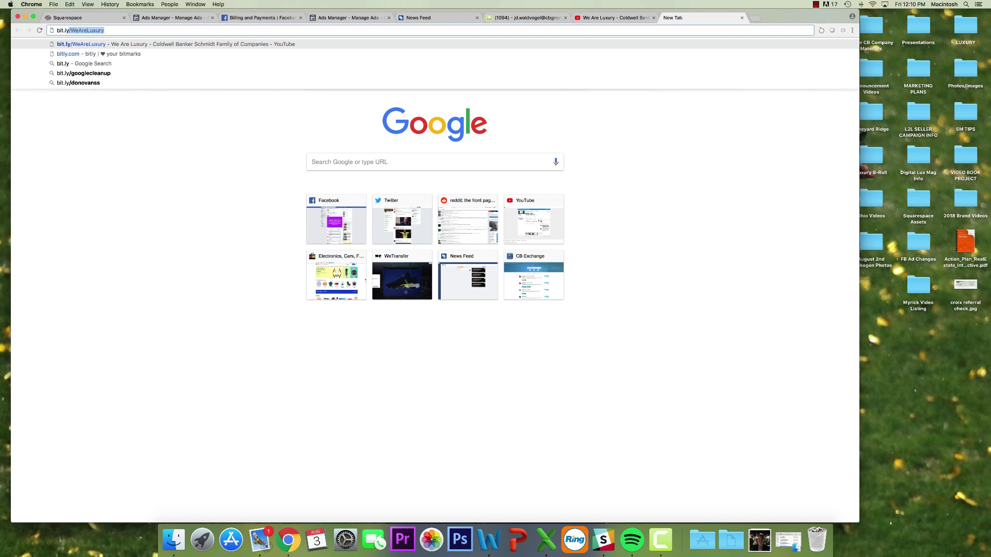
type("/WeAre")
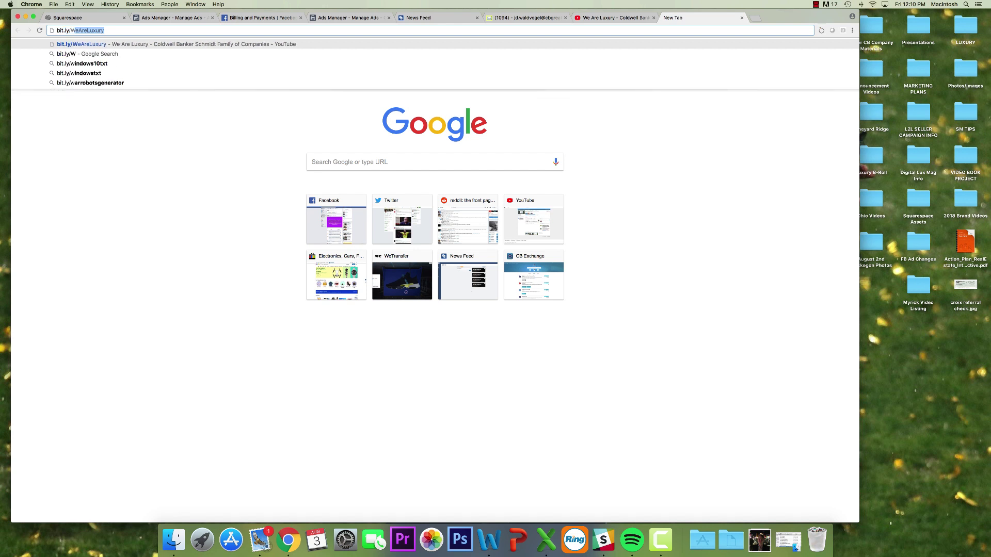
type("Luxury")
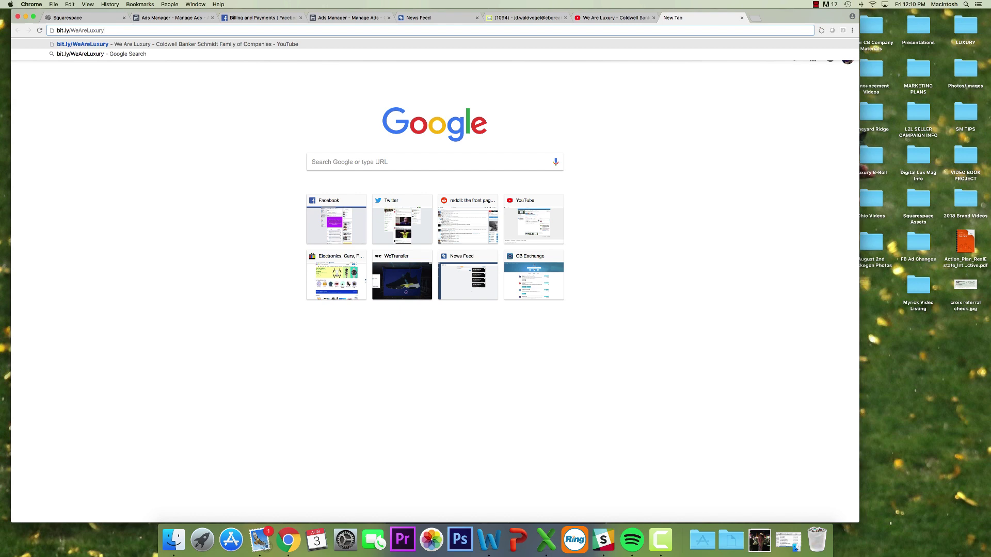
key("Return")
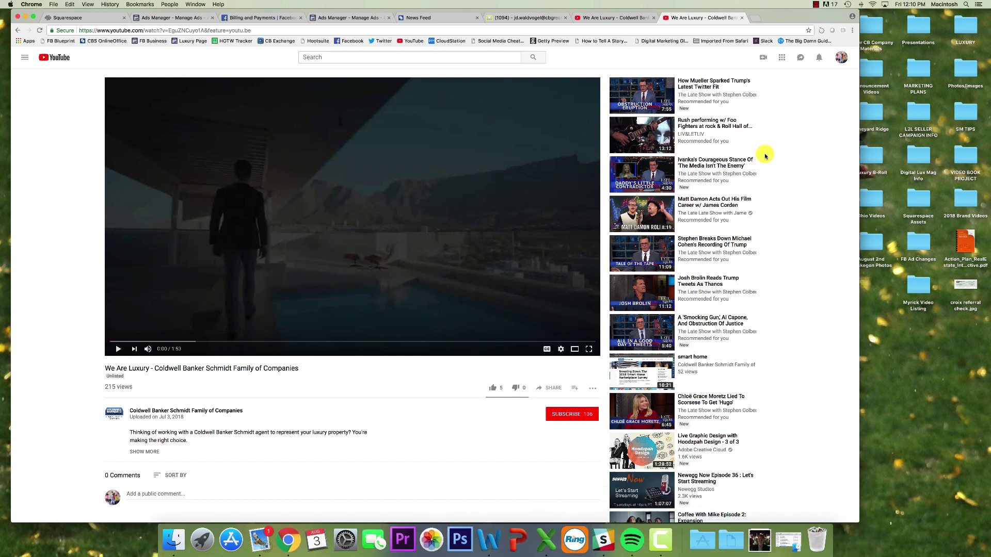
left_click(815, 5)
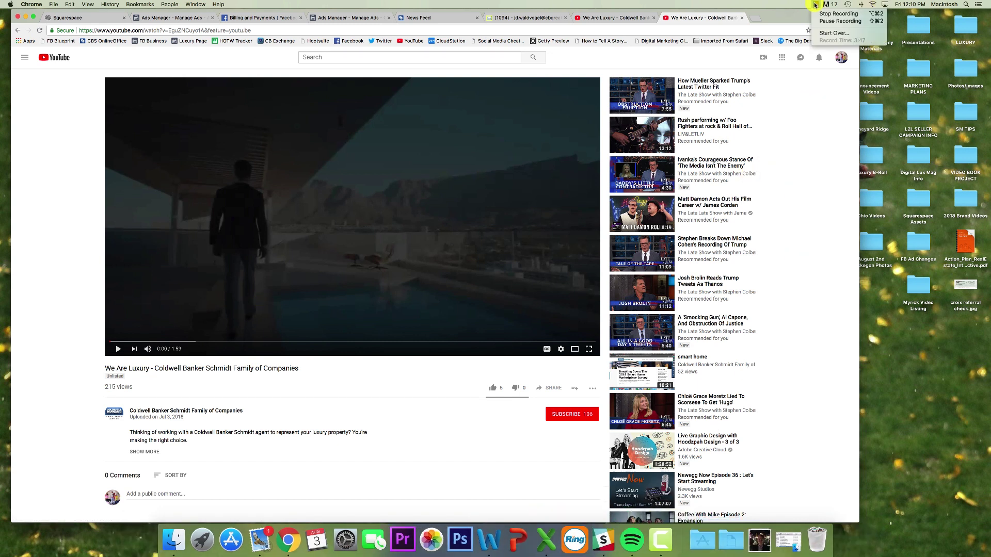